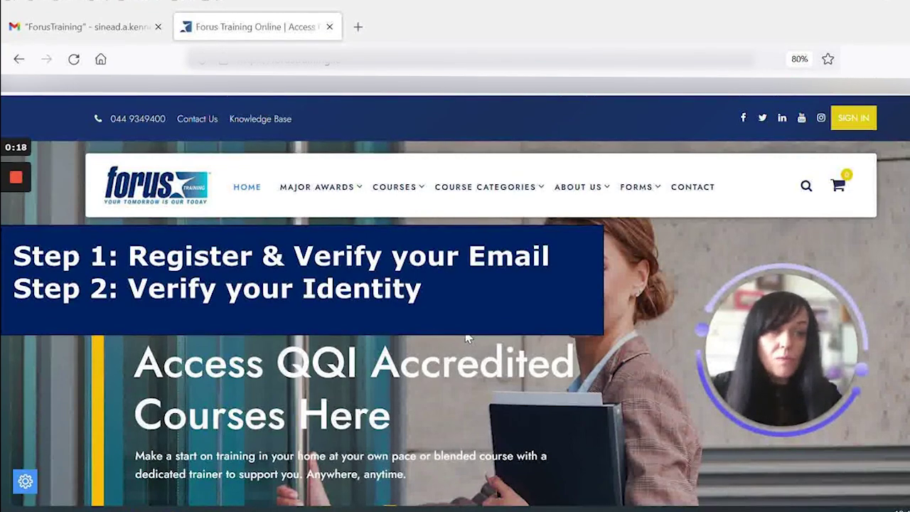
Switch to Gmail's forustraining label listing the Welcome To Forus and course-information emails
click(86, 26)
click(348, 234)
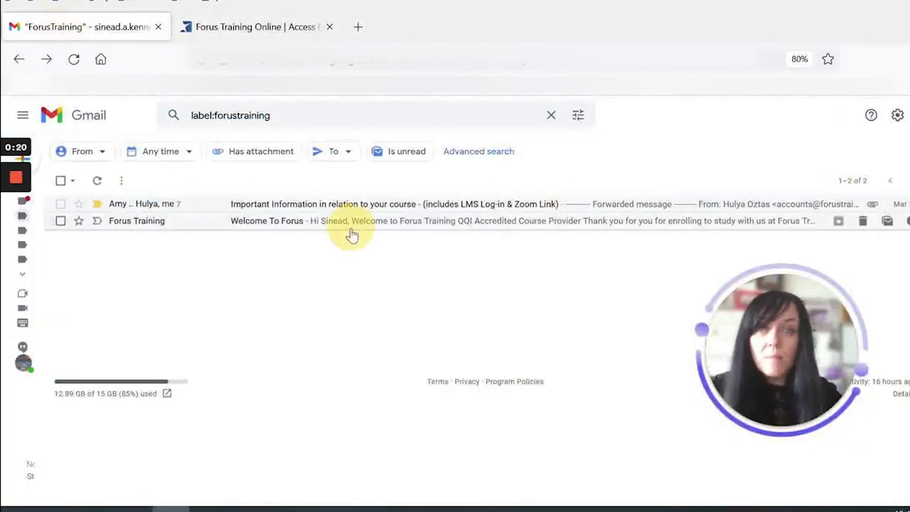
Open the 'Important Information in relation to your course' email and expand the full message
click(61, 150)
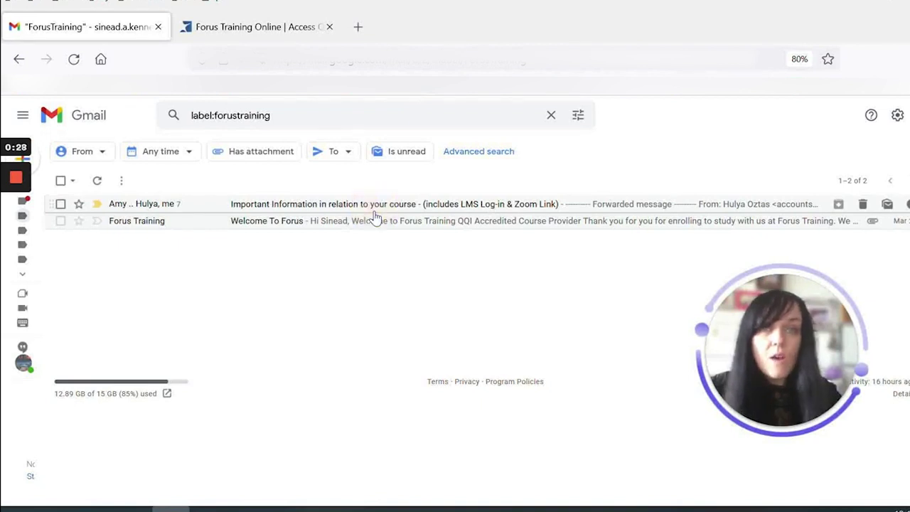
click(373, 210)
click(149, 310)
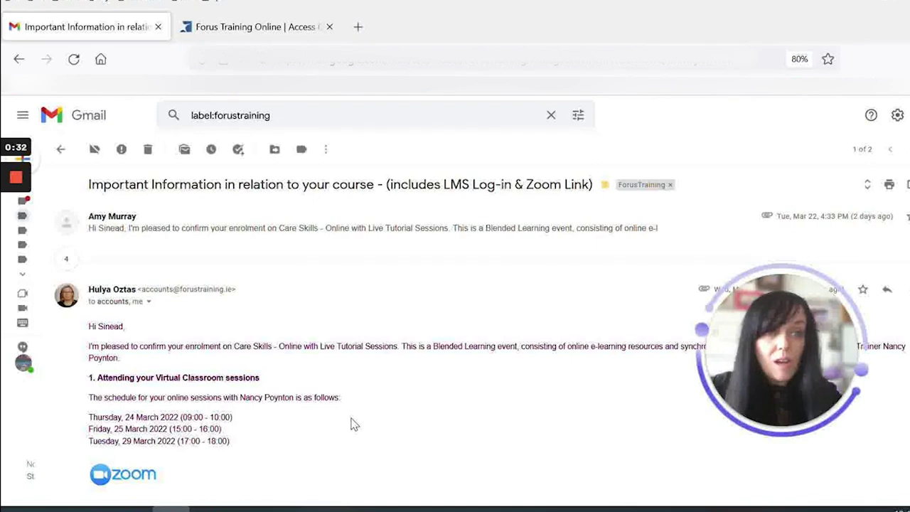
Reveal the trimmed email content and follow the link to set up a new password
scroll(354, 424, down, 2)
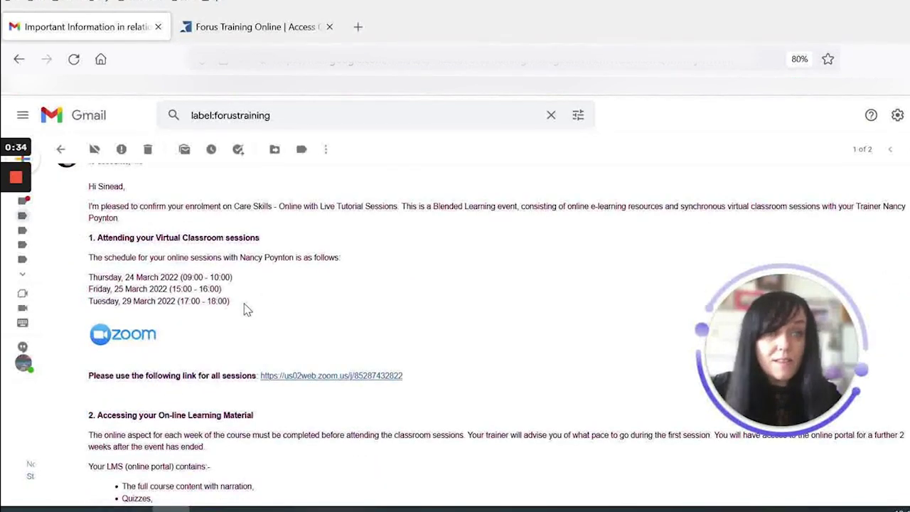
scroll(245, 309, down, 3)
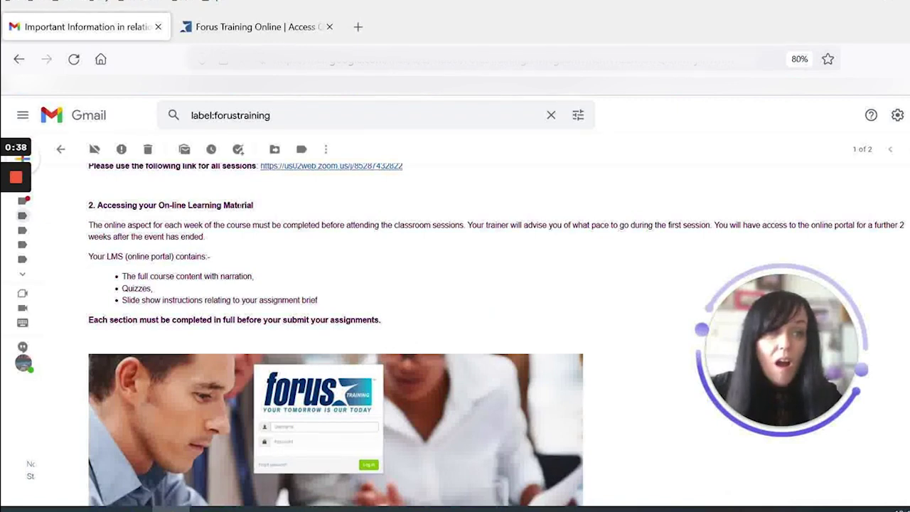
scroll(287, 306, down, 8)
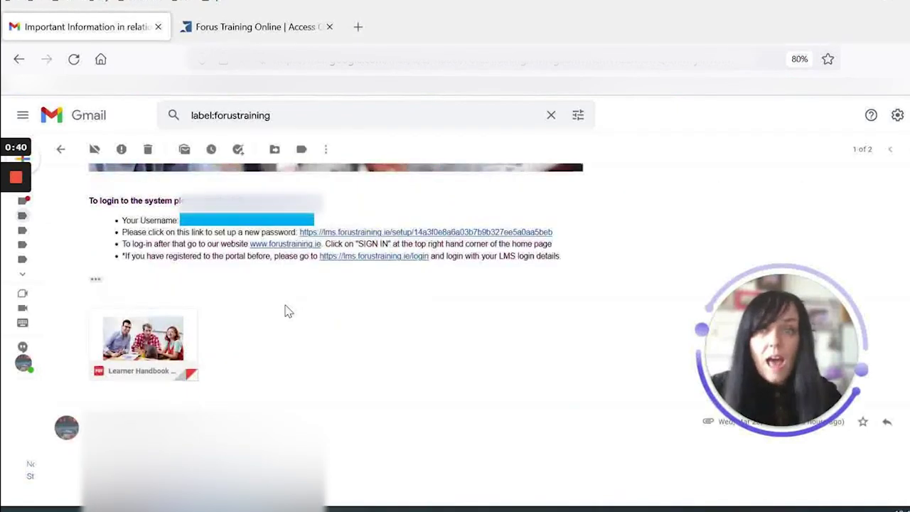
scroll(288, 312, up, 2)
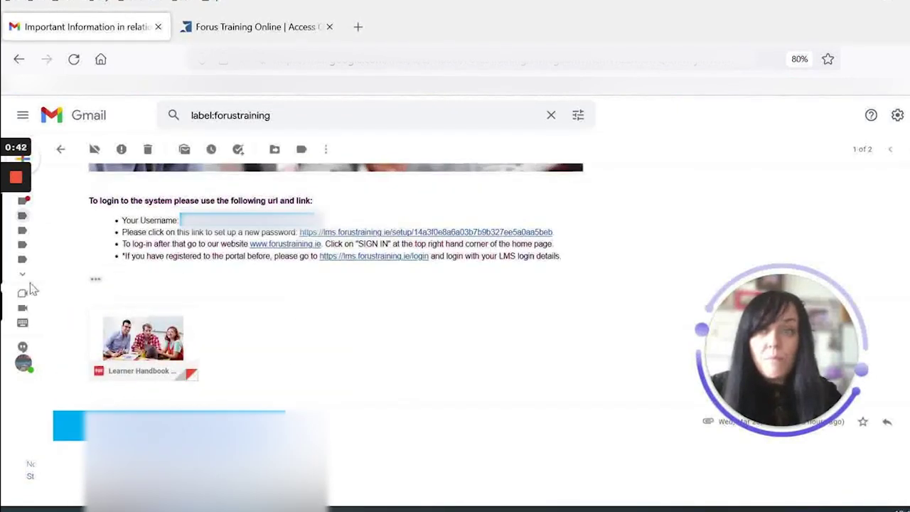
click(96, 279)
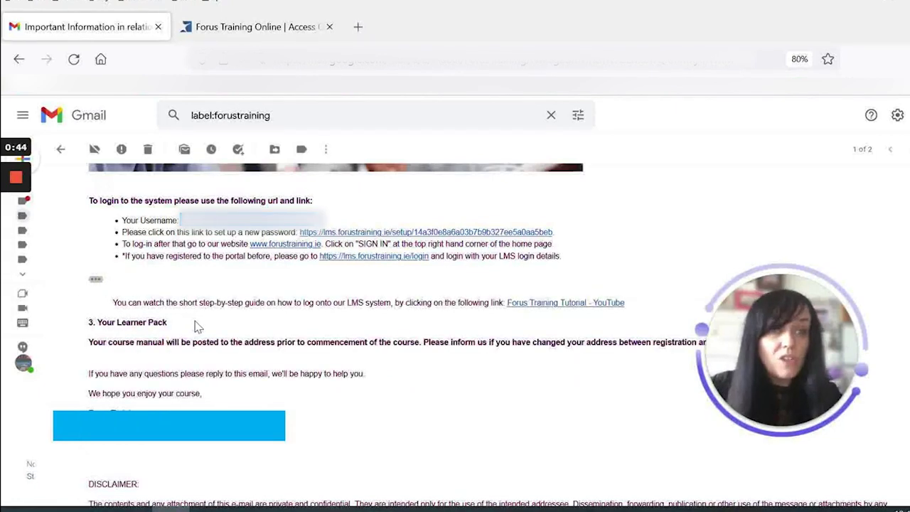
scroll(223, 321, up, 2)
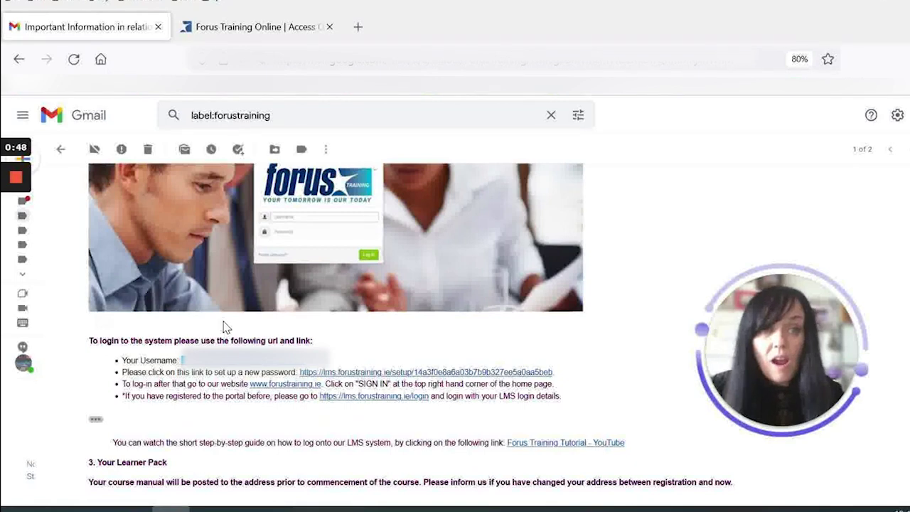
click(358, 372)
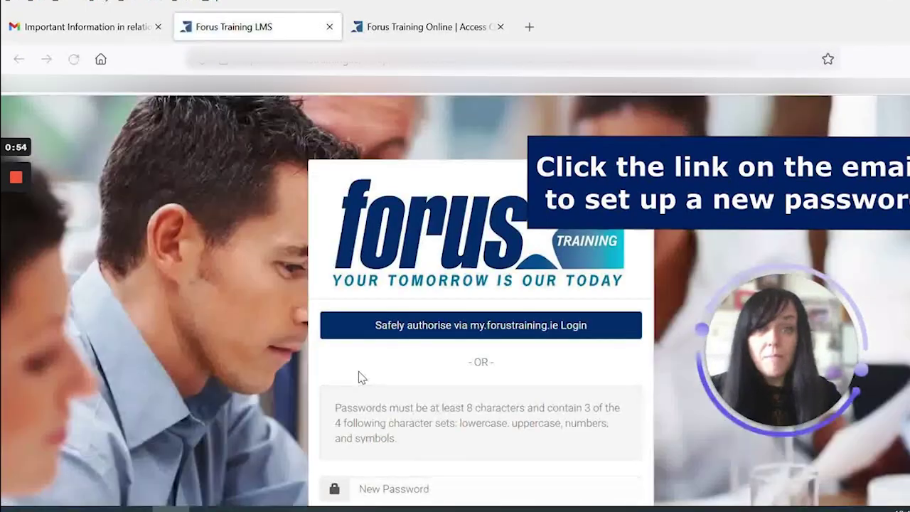
Check the password rules, paste the new password into Confirm Password, and submit with Start Learning
scroll(433, 388, down, 3)
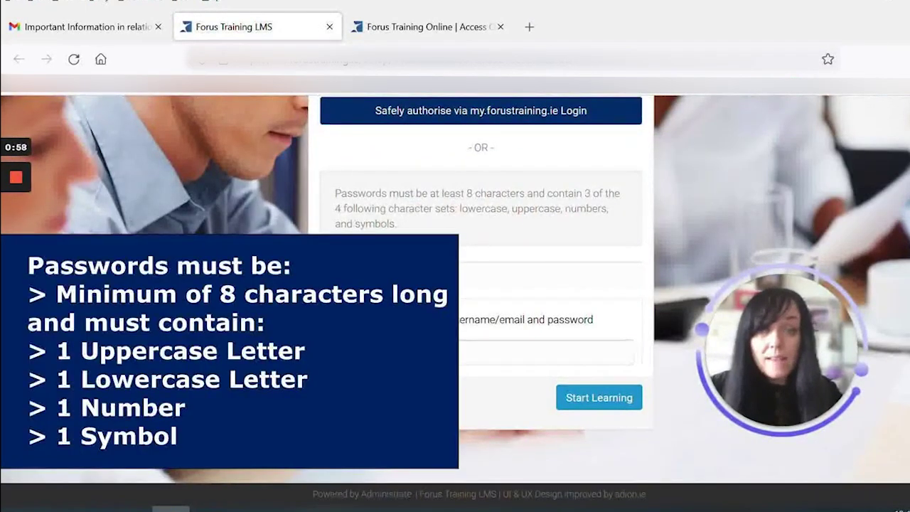
key(alt+Tab)
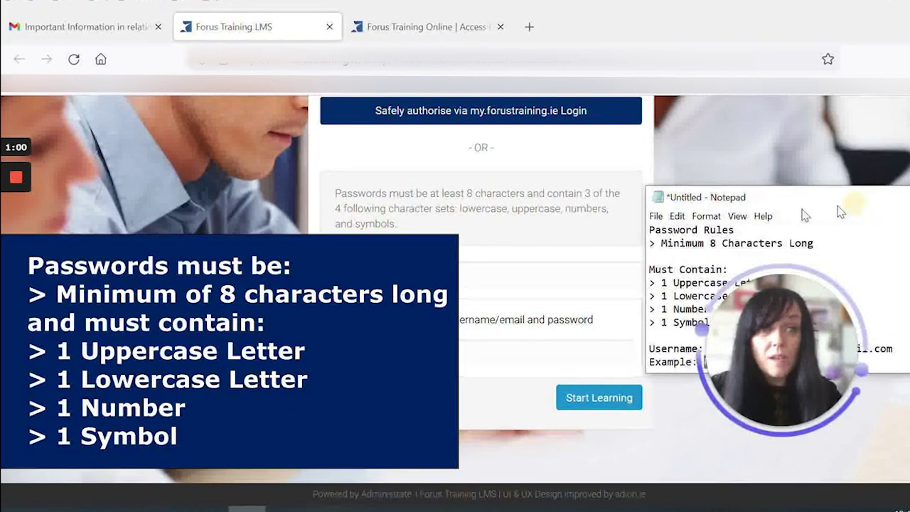
click(802, 206)
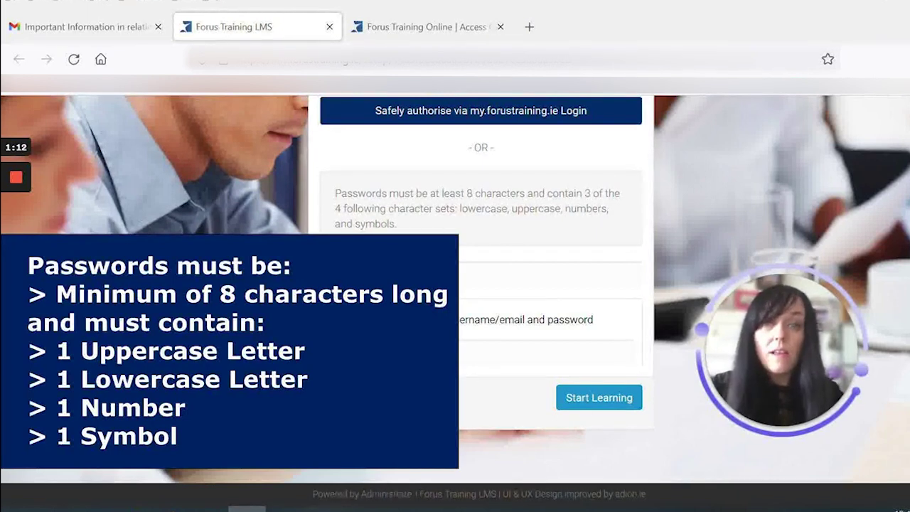
click(386, 351)
key(ctrl+v)
click(583, 398)
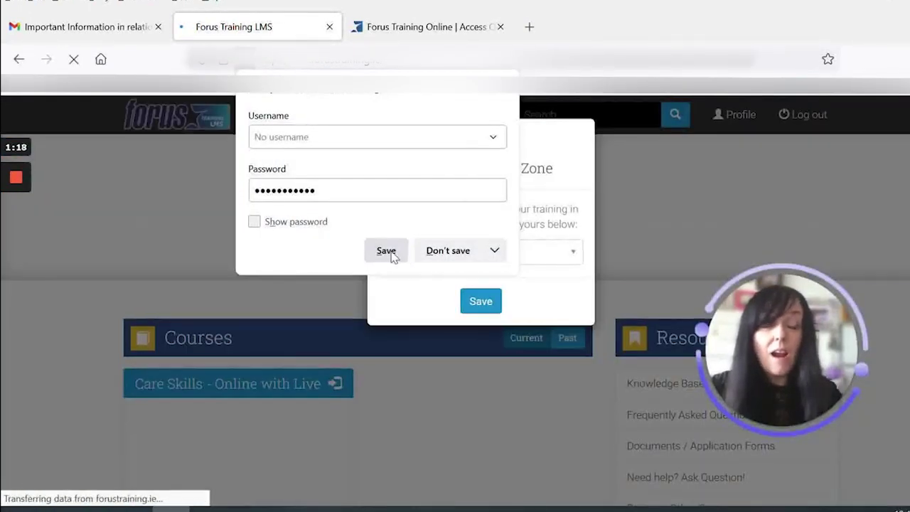
Save the password in the browser and save Europe - Dublin as the time zone
click(390, 253)
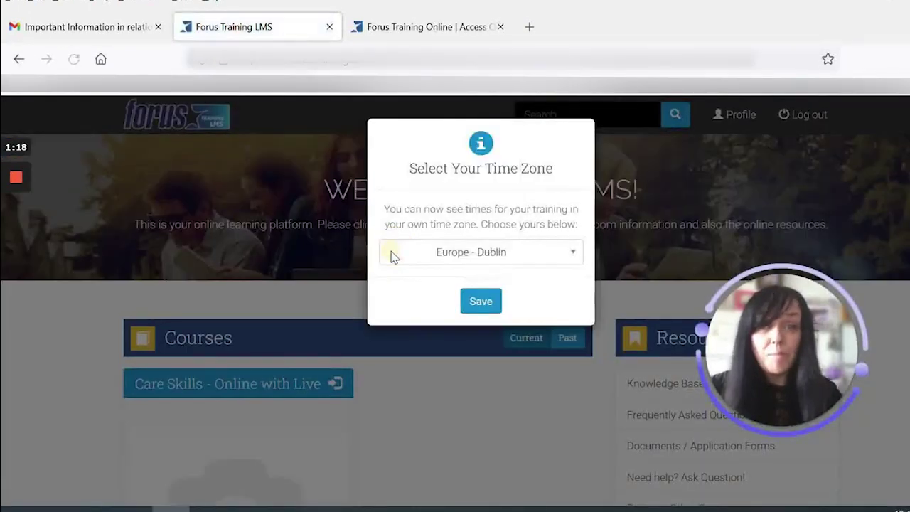
click(480, 302)
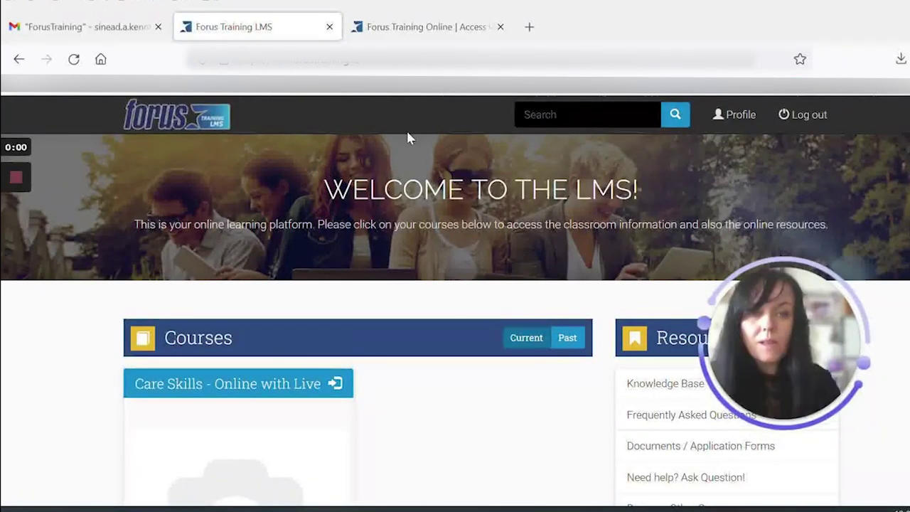
click(398, 28)
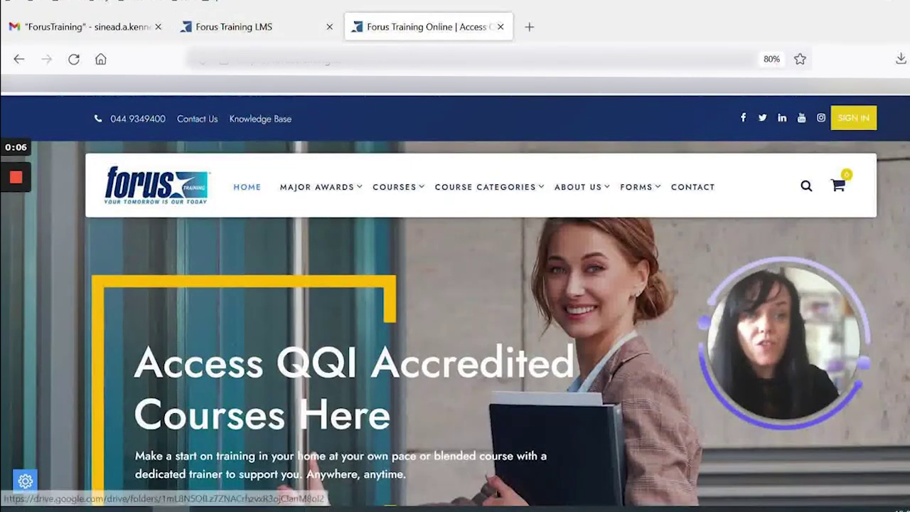
Sign in on the Forus Training website through the LOGIN TO LMS option
click(864, 125)
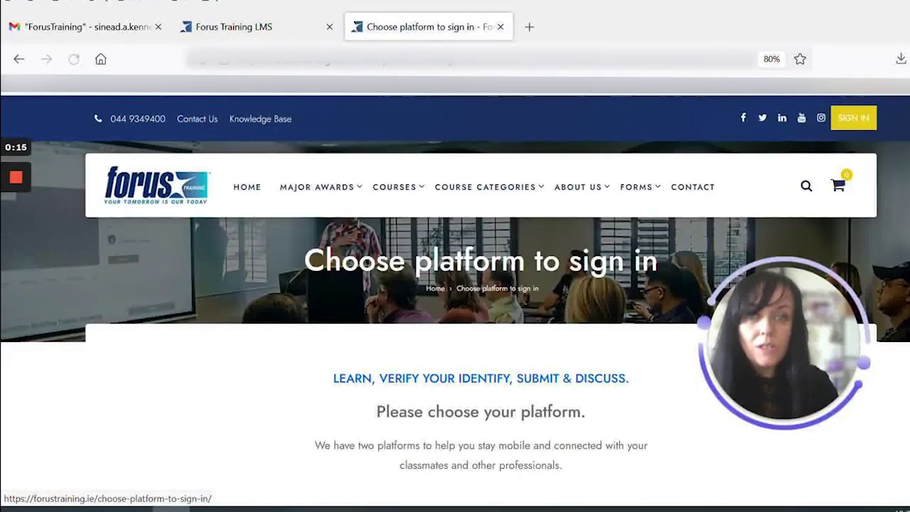
scroll(346, 403, down, 3)
scroll(347, 404, down, 3)
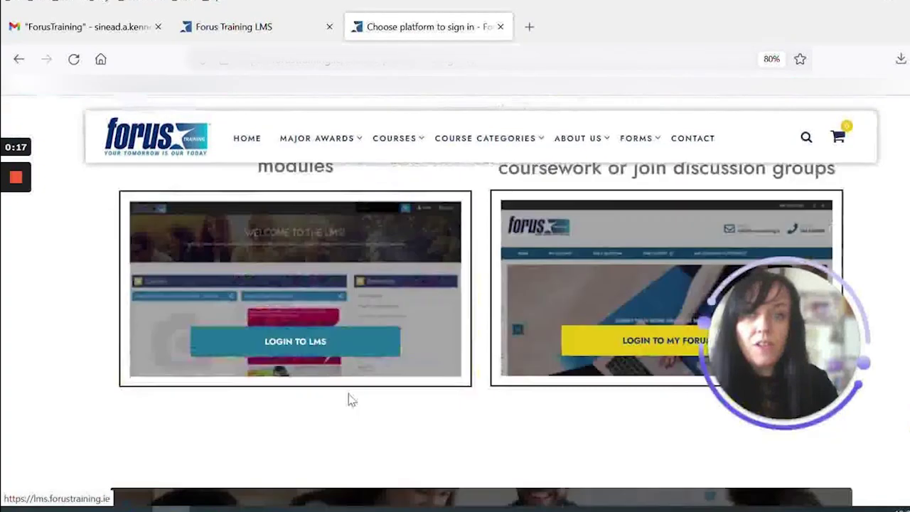
click(333, 339)
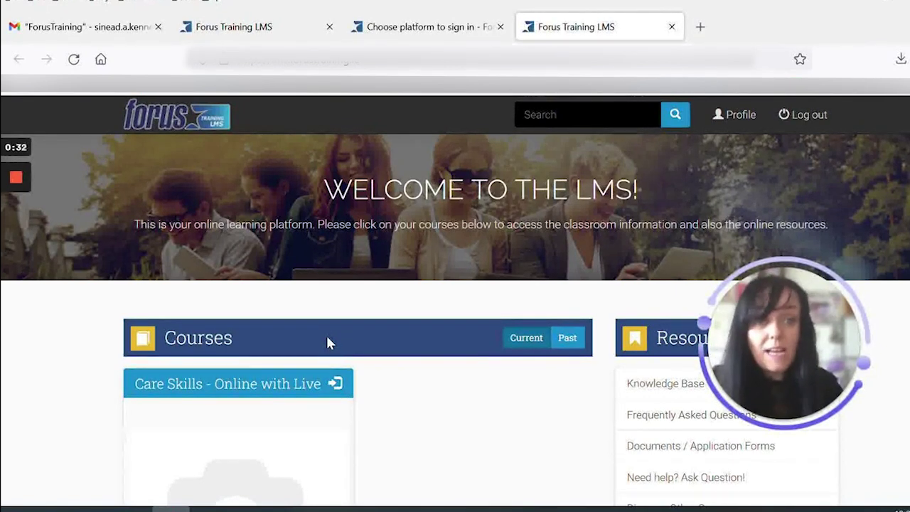
Open My Forus Training from the LMS Resources list
mouse_move(774, 285)
drag(775, 285, 206, 272)
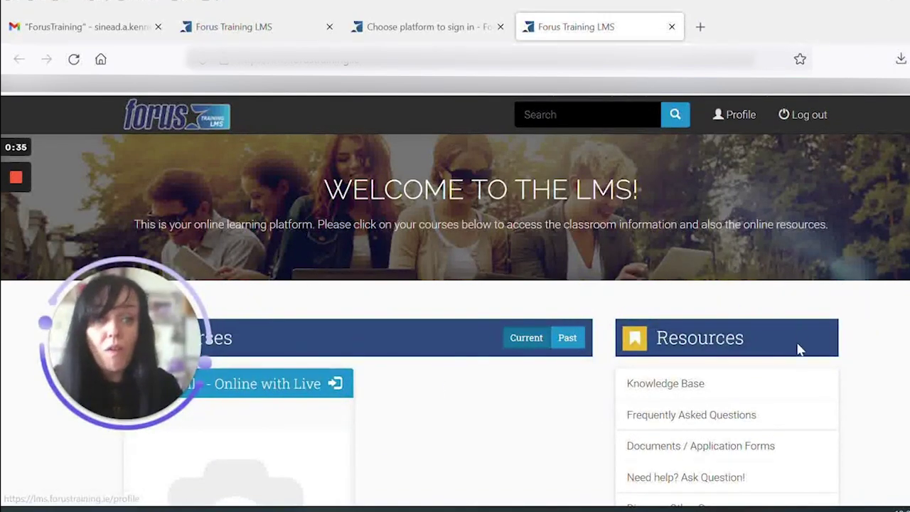
scroll(796, 349, down, 3)
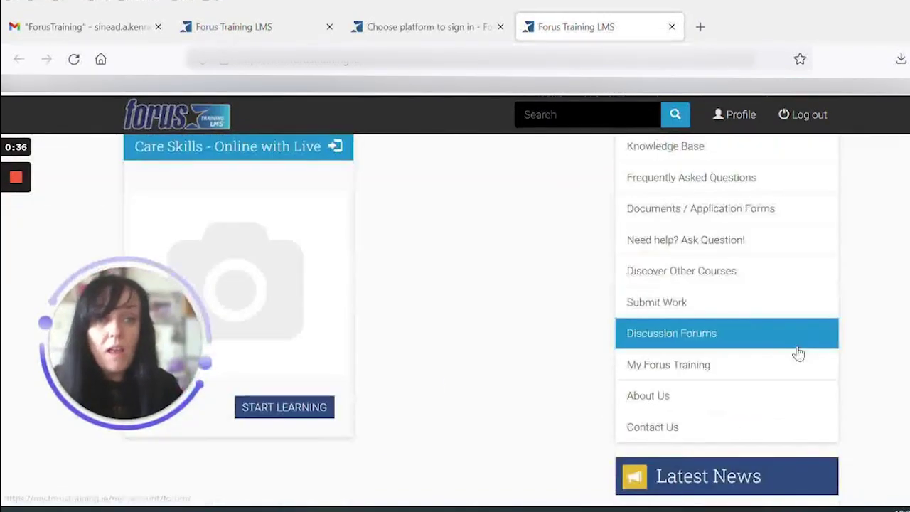
click(713, 369)
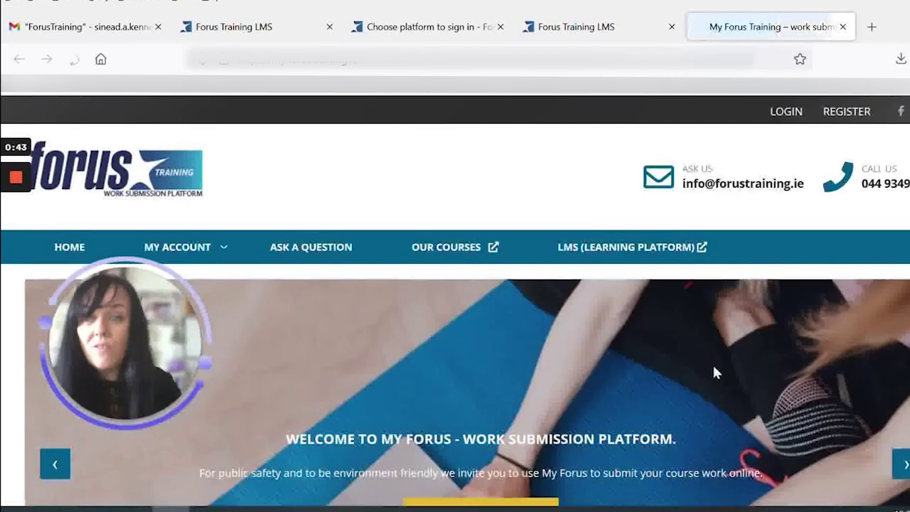
mouse_move(158, 309)
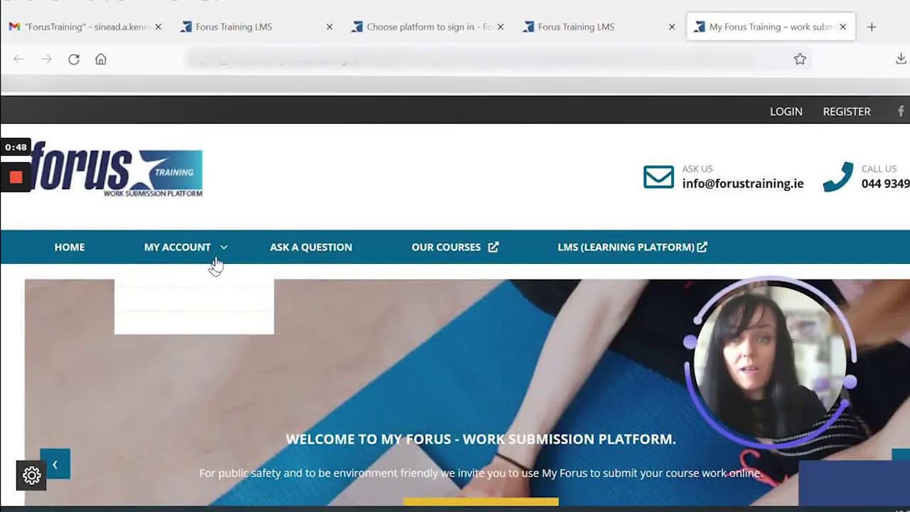
Go to My Account > Register and autofill the saved email address and password
click(220, 256)
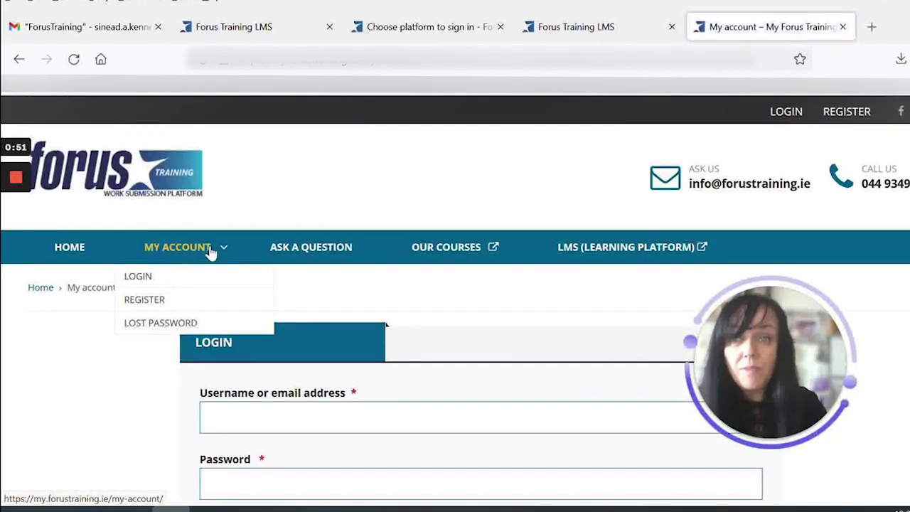
click(168, 304)
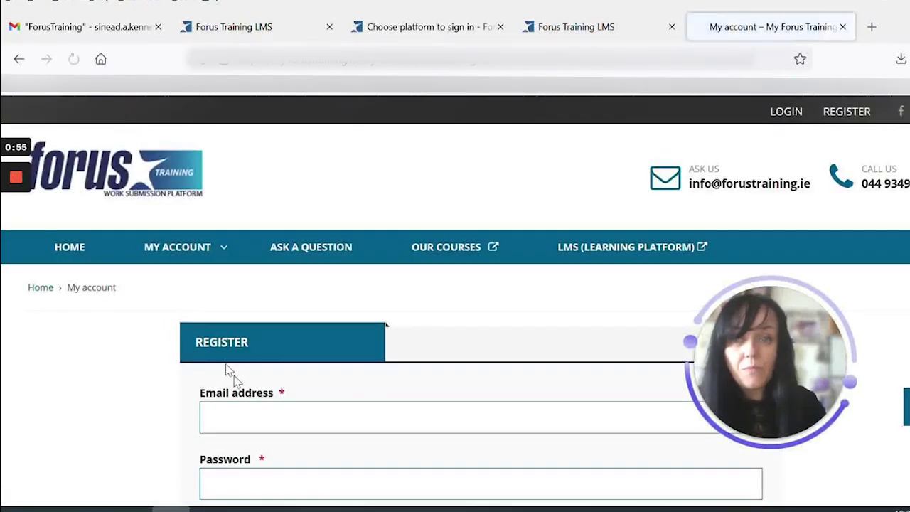
click(234, 417)
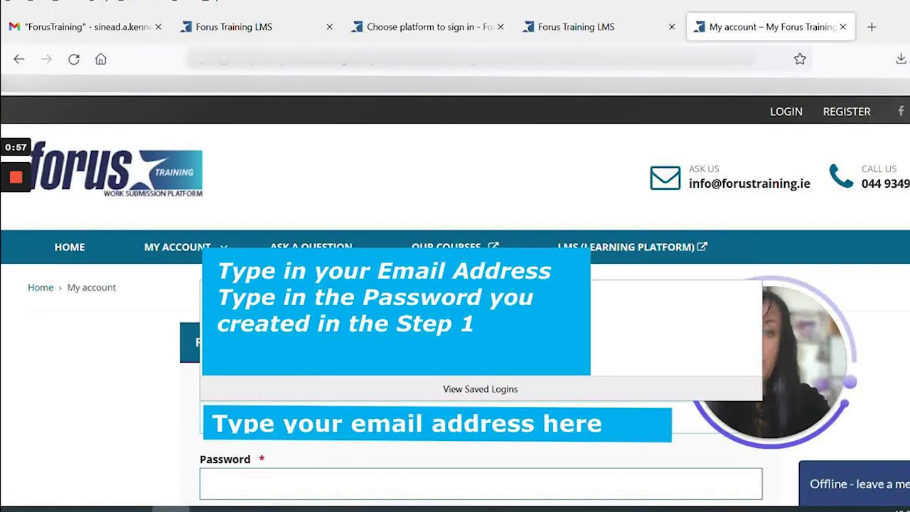
click(400, 296)
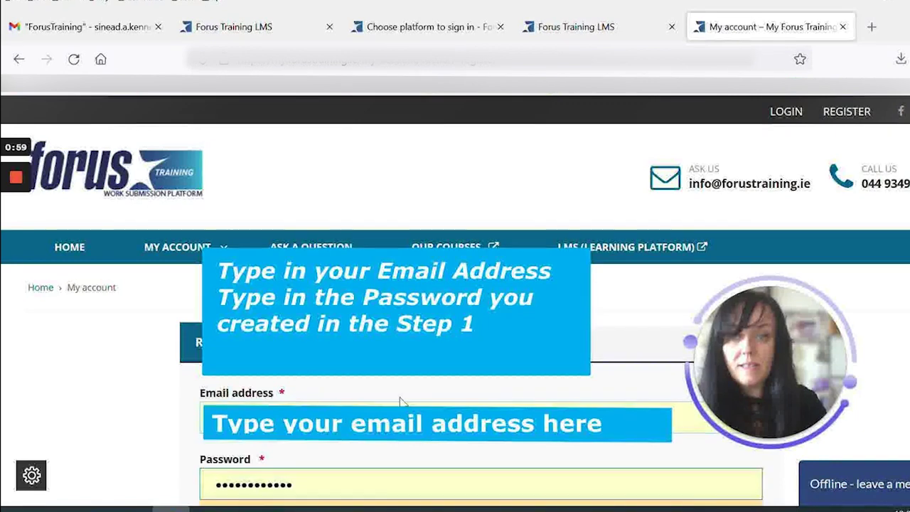
scroll(400, 403, down, 4)
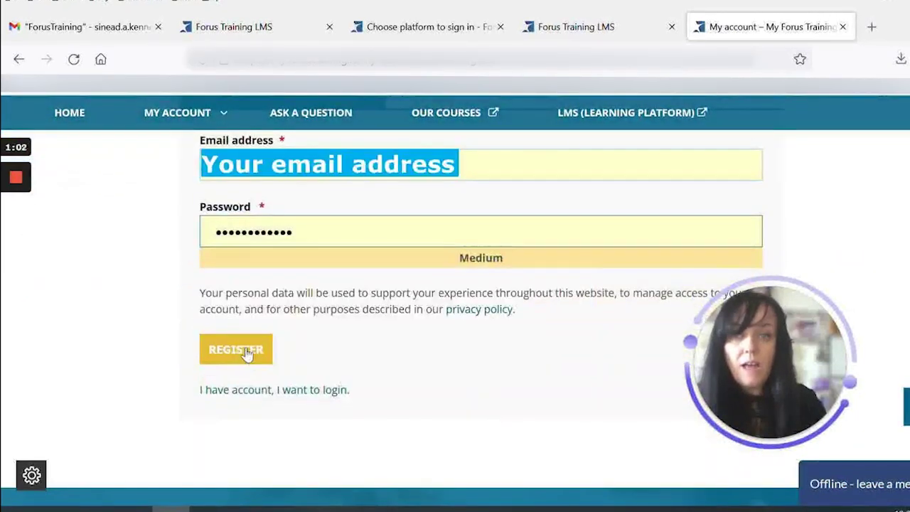
Submit the registration with REGISTER and wait for the 'Thank you for your registration' message
click(236, 349)
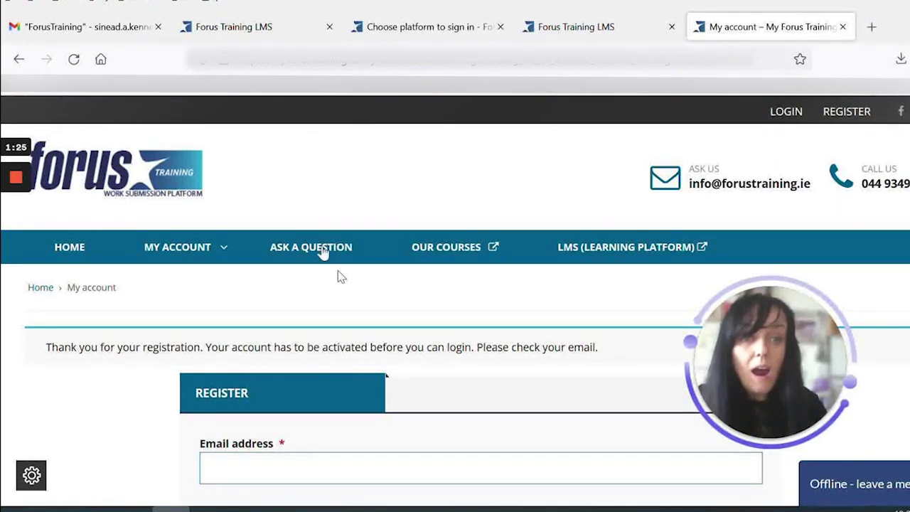
mouse_move(27, 186)
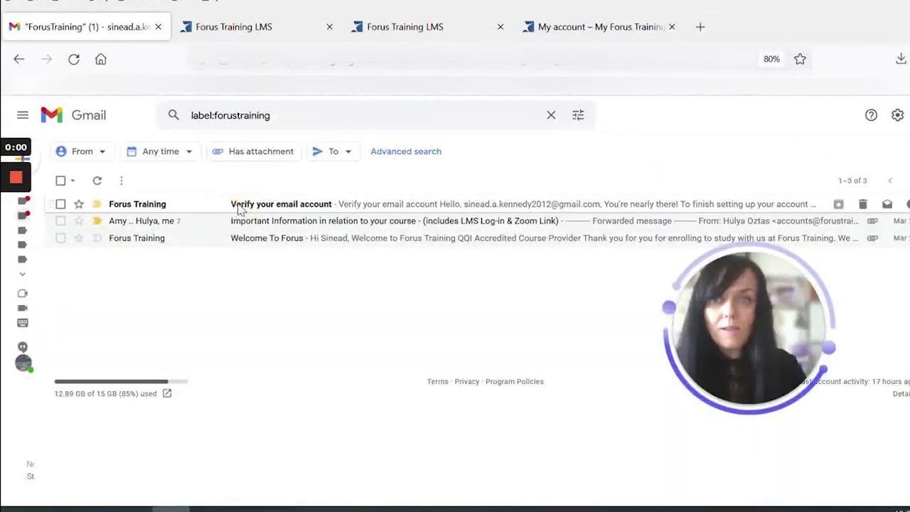
Open the 'Verify your email account' message and follow its verification link
click(238, 206)
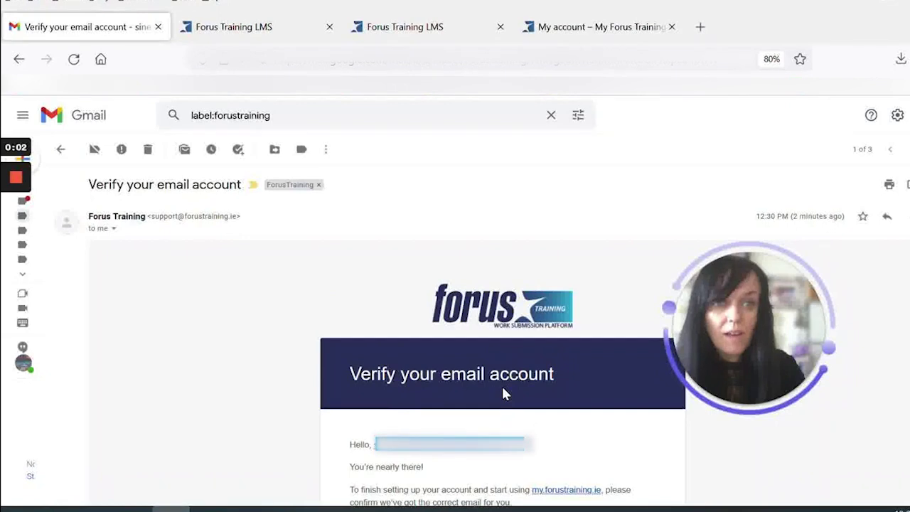
scroll(503, 389, down, 2)
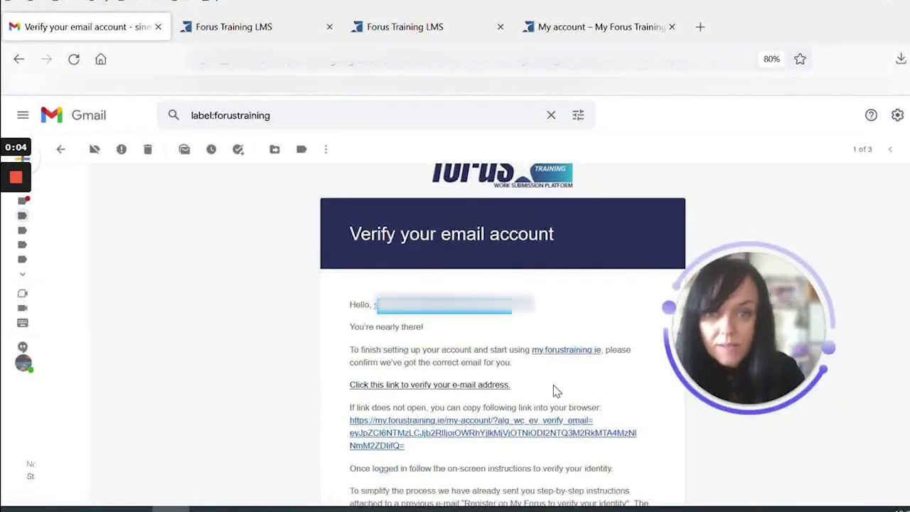
scroll(554, 390, down, 2)
click(436, 246)
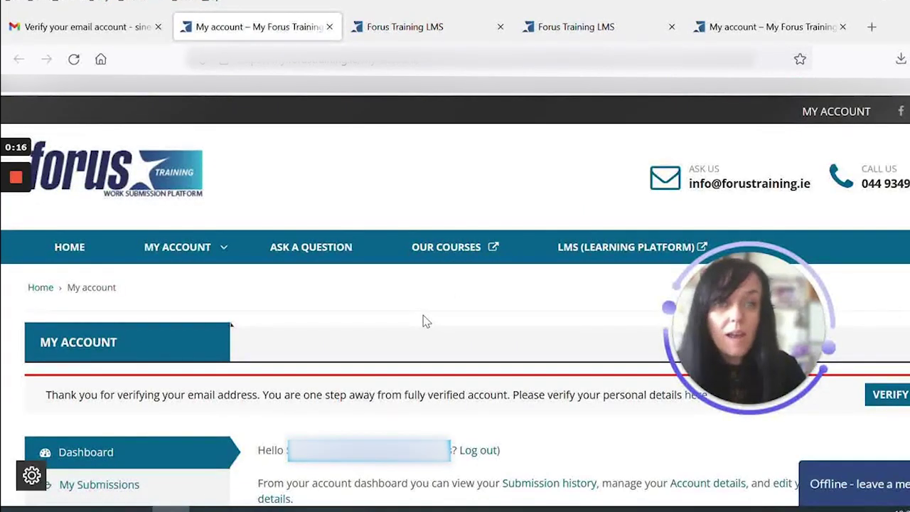
Review the My Account dashboard and open the VERIFY personal details form
scroll(423, 314, down, 3)
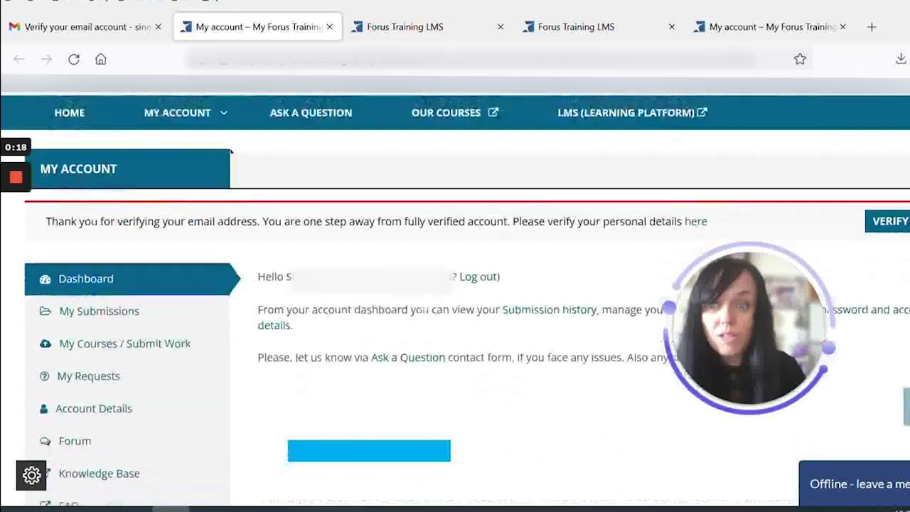
scroll(422, 321, down, 2)
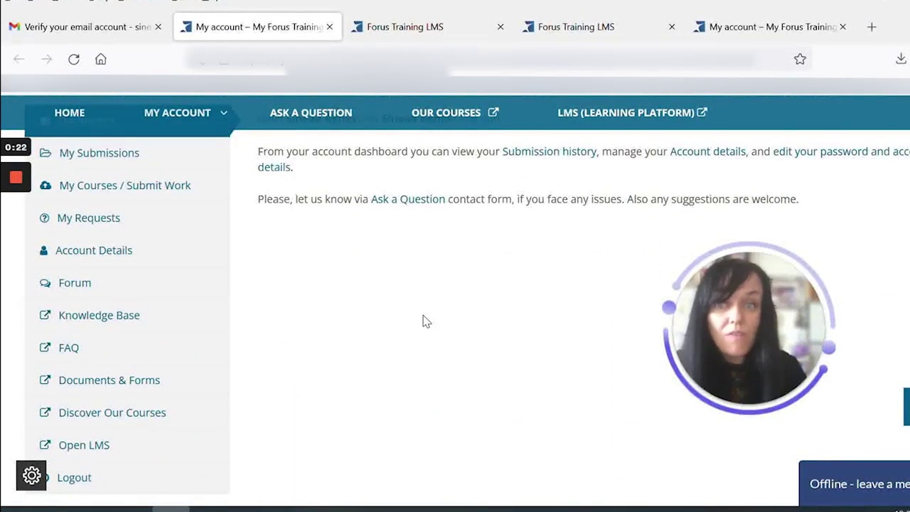
scroll(423, 321, up, 2)
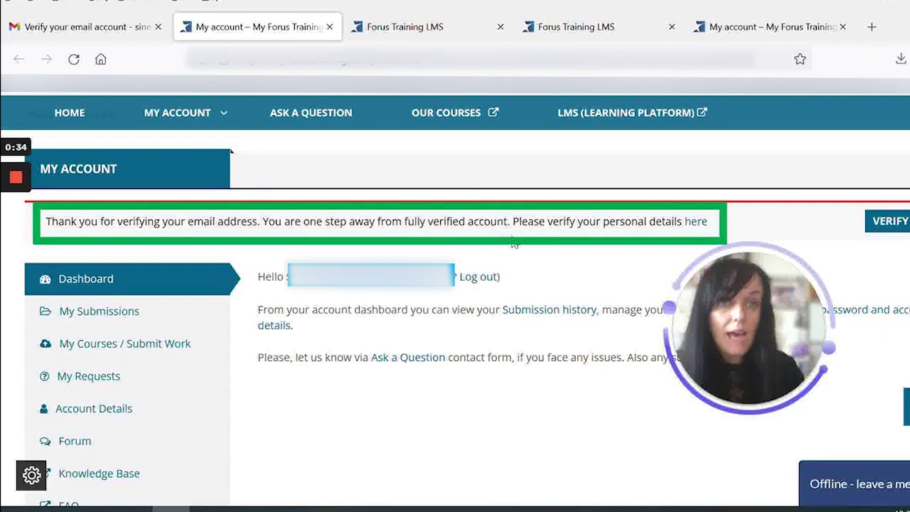
click(905, 222)
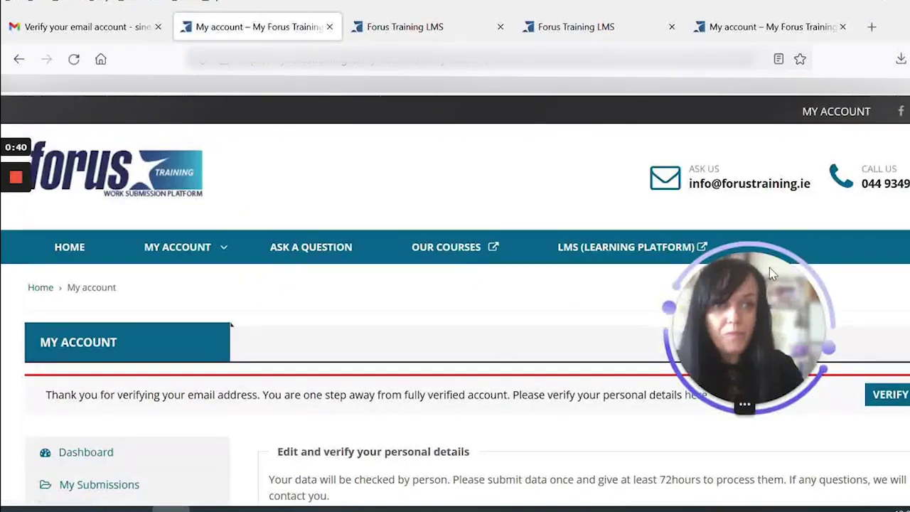
Fill in the date of birth and phone number on the verification form
drag(768, 267, 866, 258)
scroll(348, 409, down, 2)
scroll(348, 408, down, 3)
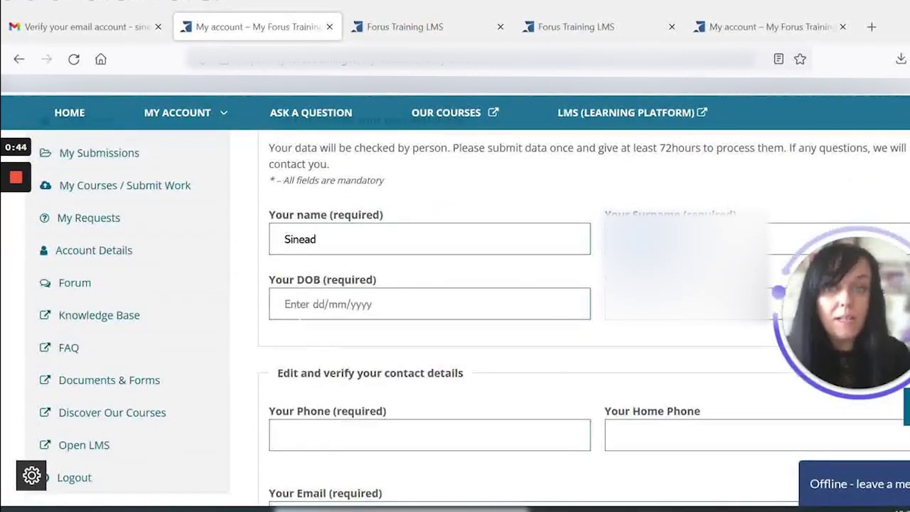
click(320, 304)
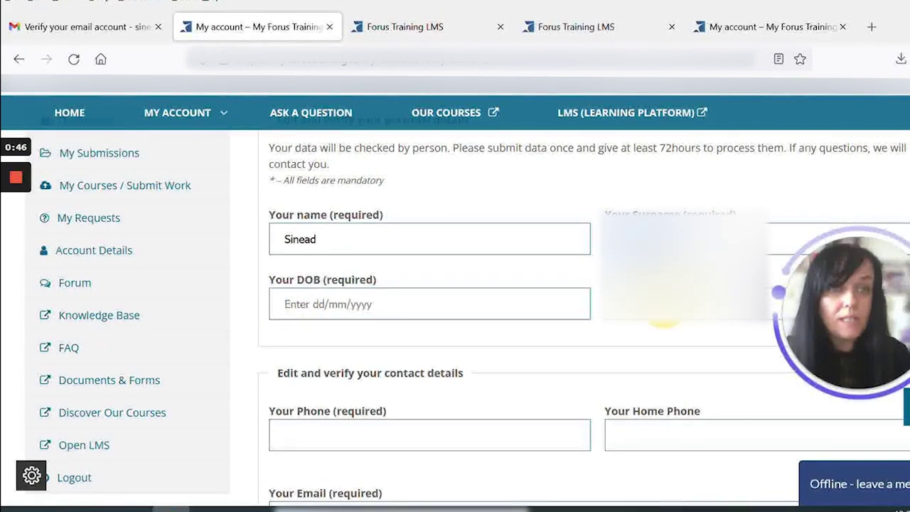
click(342, 436)
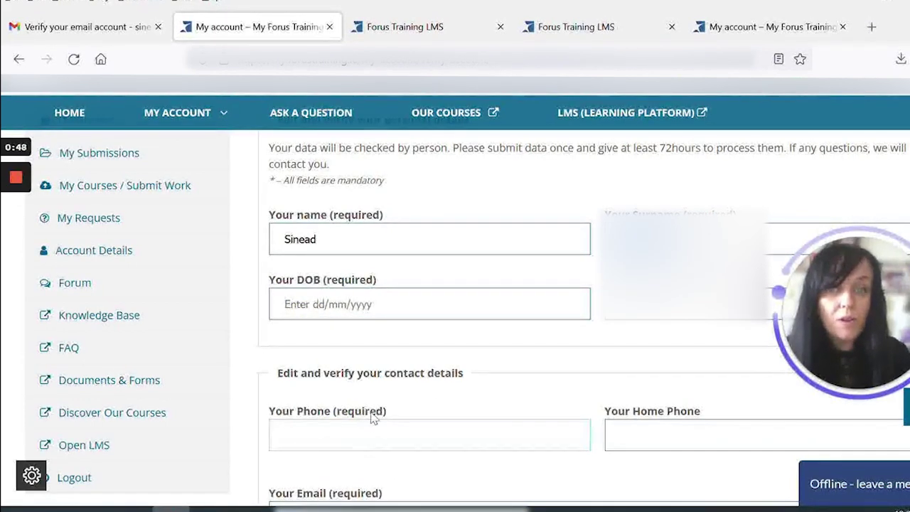
Enter the postal address, reach the identity and address document uploads, then return to the Forus Training LMS
scroll(558, 387, down, 2)
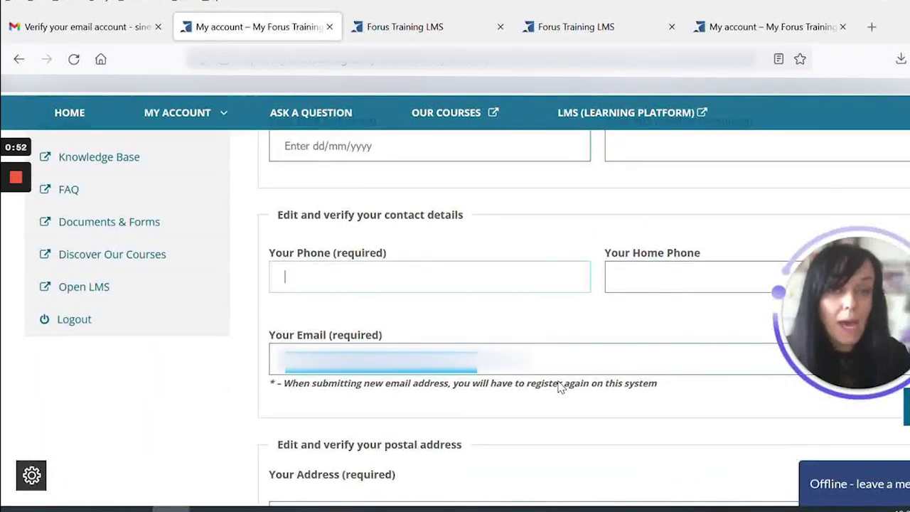
scroll(455, 284, down, 3)
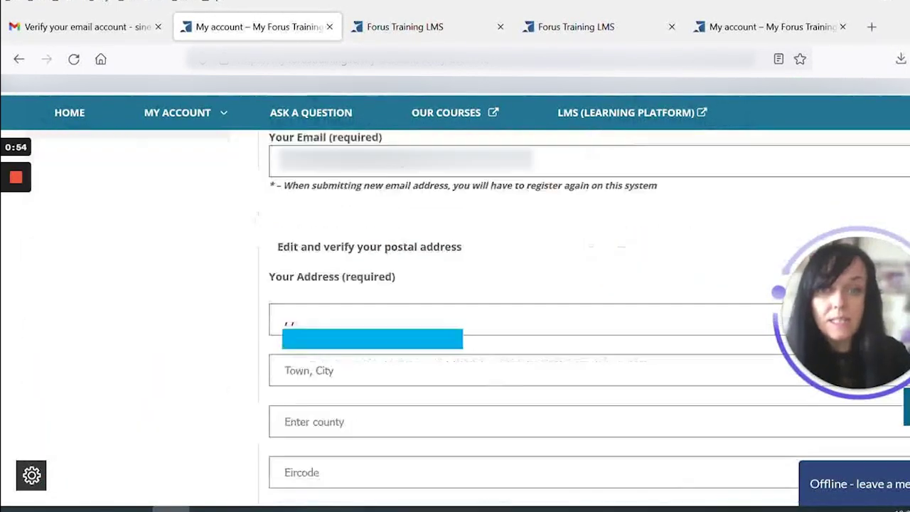
click(325, 280)
scroll(390, 329, down, 5)
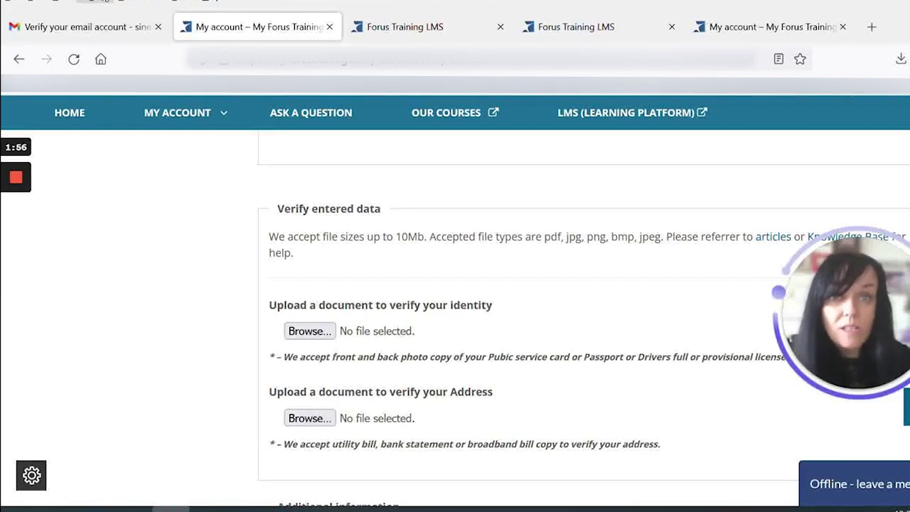
click(376, 27)
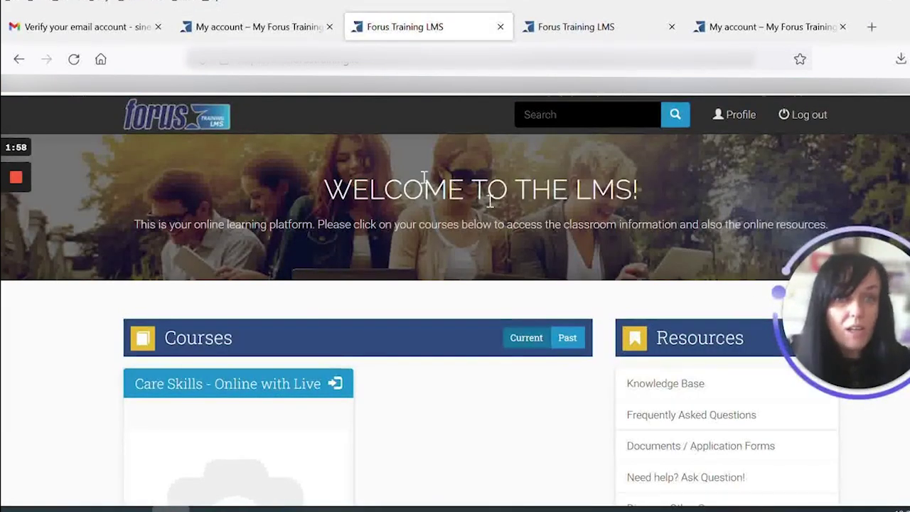
Scroll the LMS dashboard down to Resources, where the Submit Work link is listed
scroll(657, 302, down, 3)
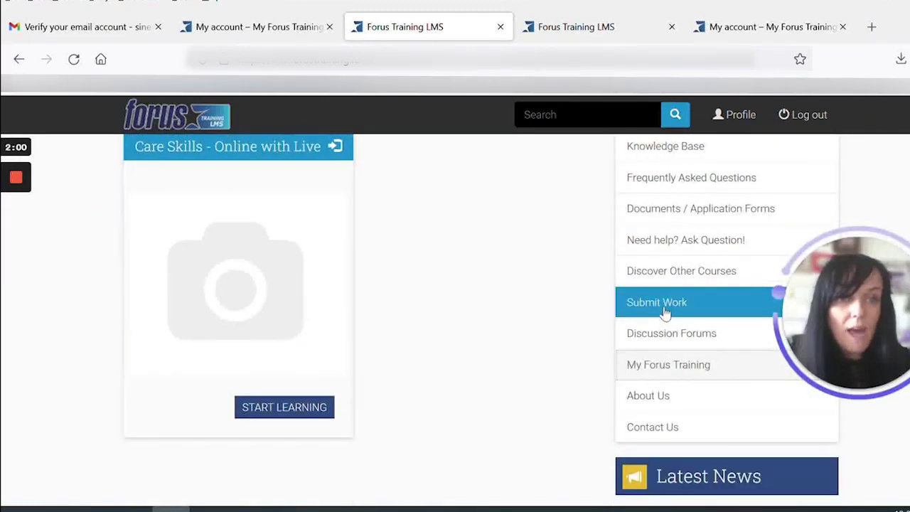